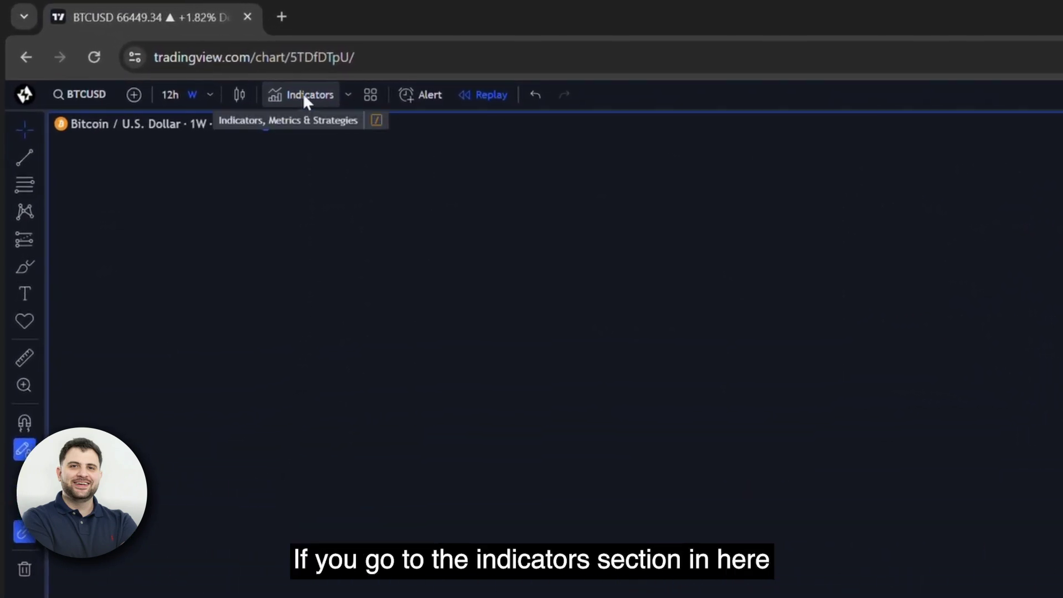
- Open the description of the invite-only TradesAI - Elite (Premium) script and read through its instructions
{"action": "left_click", "coordinate": [310, 94]}
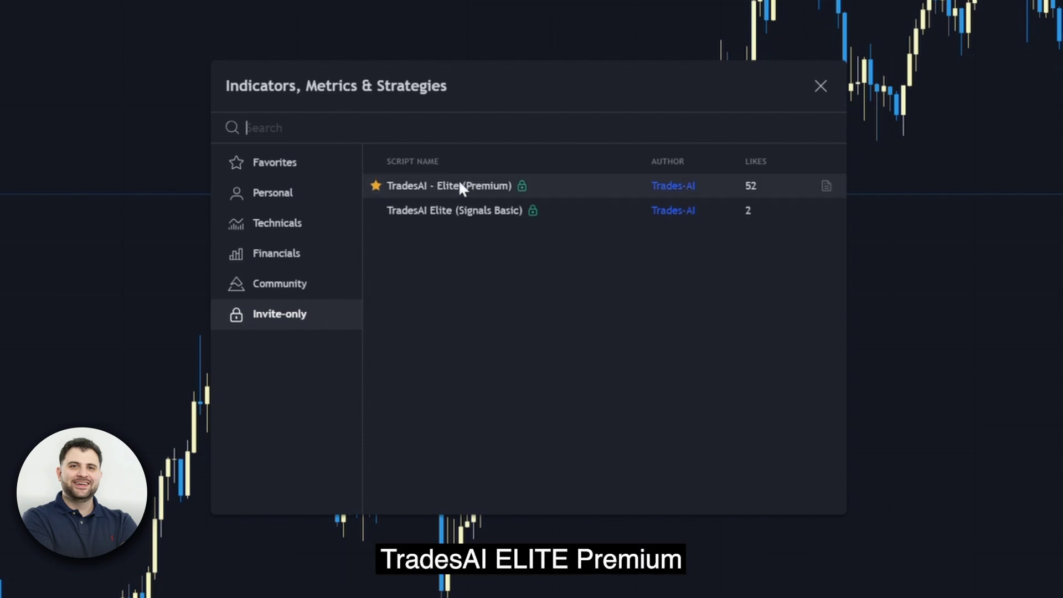
{"action": "left_click", "coordinate": [825, 185]}
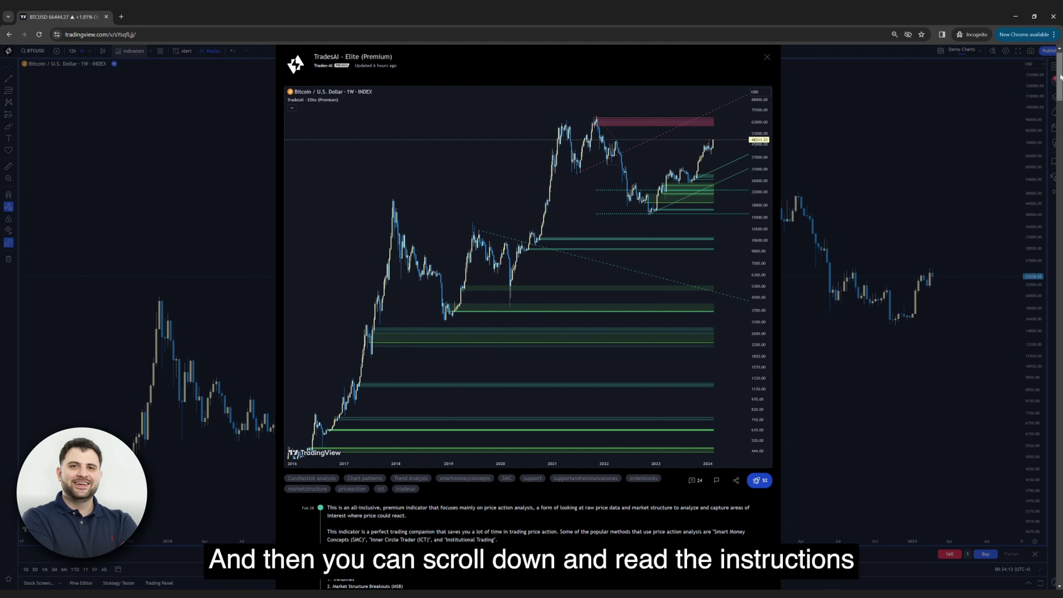
{"action": "left_click_drag", "start_coordinate": [1059, 82], "coordinate": [1059, 522]}
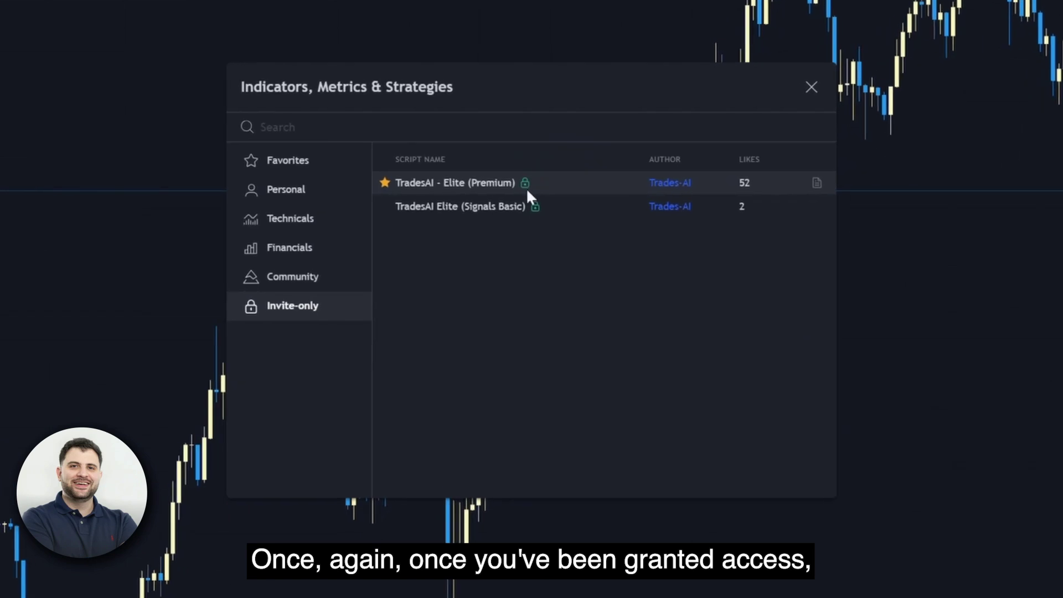
- Add the invite-only TradesAI - Elite (Premium) indicator to the BTCUSD weekly chart and close the indicator library
{"action": "mouse_move", "coordinate": [525, 184]}
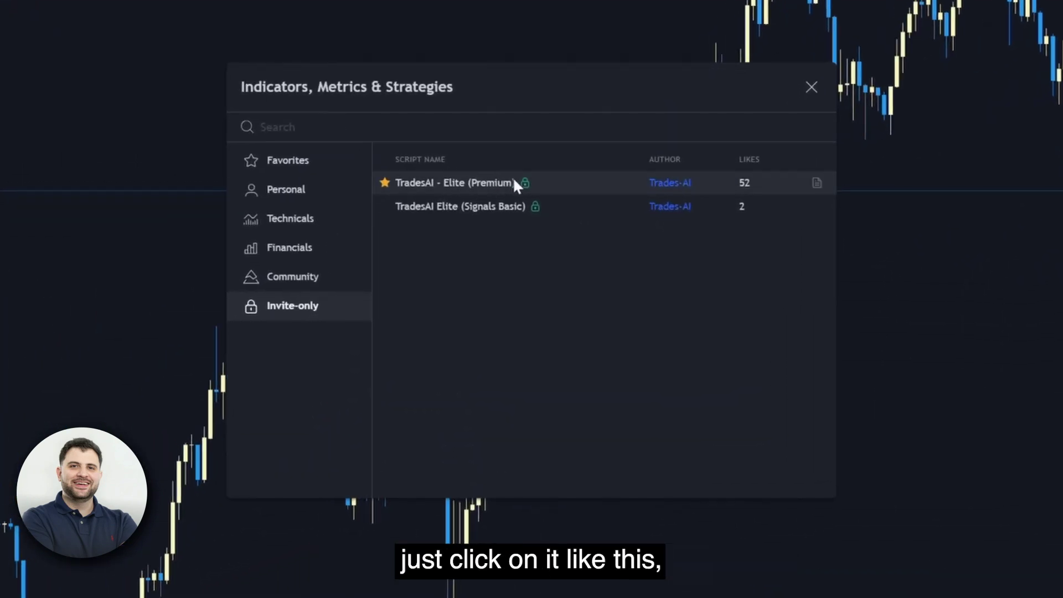
{"action": "left_click", "coordinate": [483, 182]}
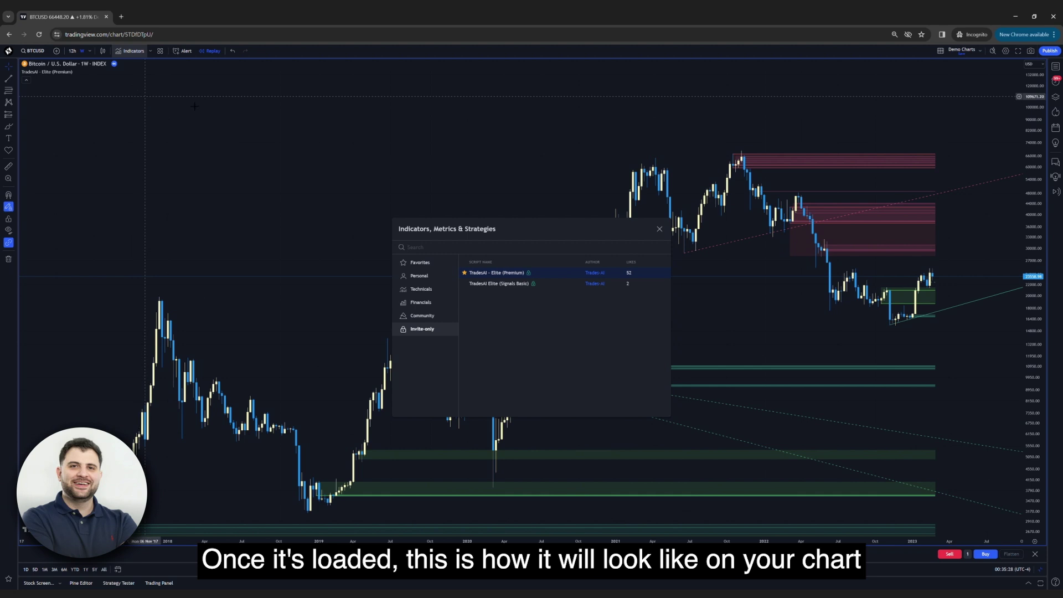
{"action": "left_click", "coordinate": [659, 229]}
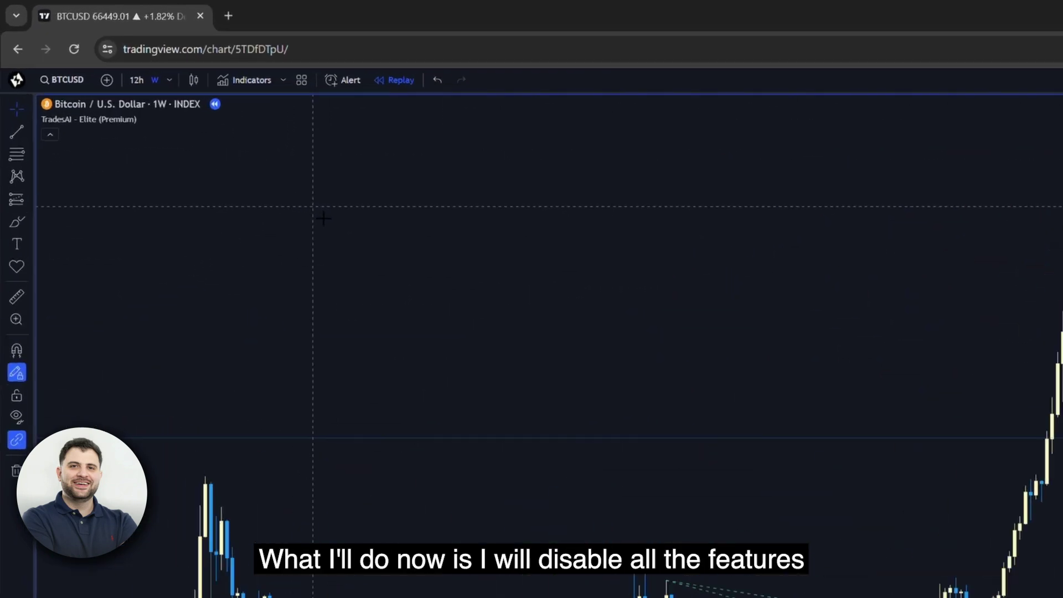
- Open the TradesAI - Elite (Premium) settings and review the available inputs and their explanatory tooltips
{"action": "mouse_move", "coordinate": [189, 165]}
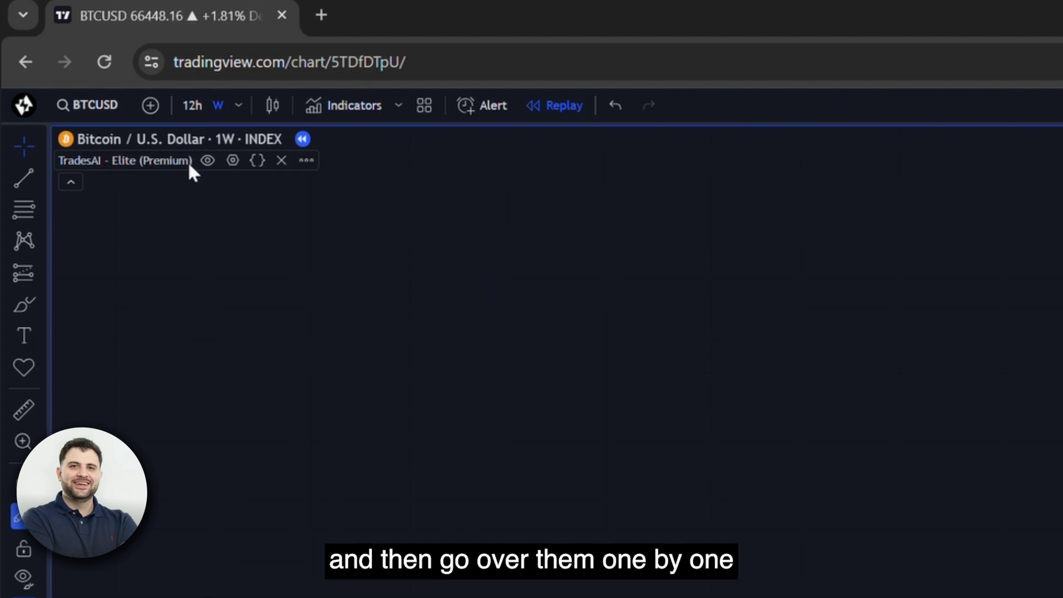
{"action": "left_click", "coordinate": [233, 159]}
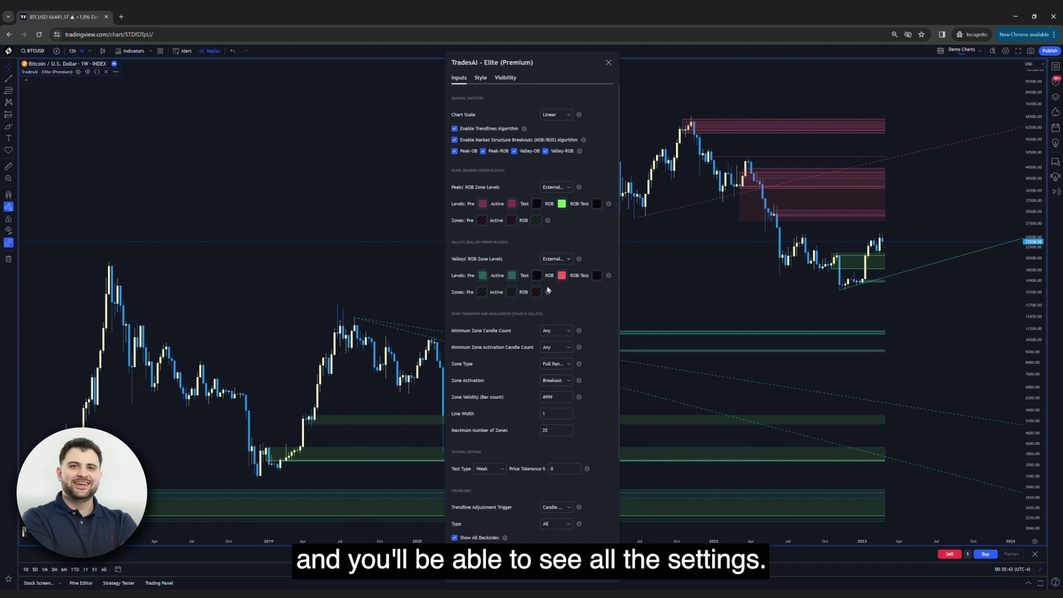
{"action": "scroll", "coordinate": [553, 99], "scroll_direction": "down", "scroll_amount": 3}
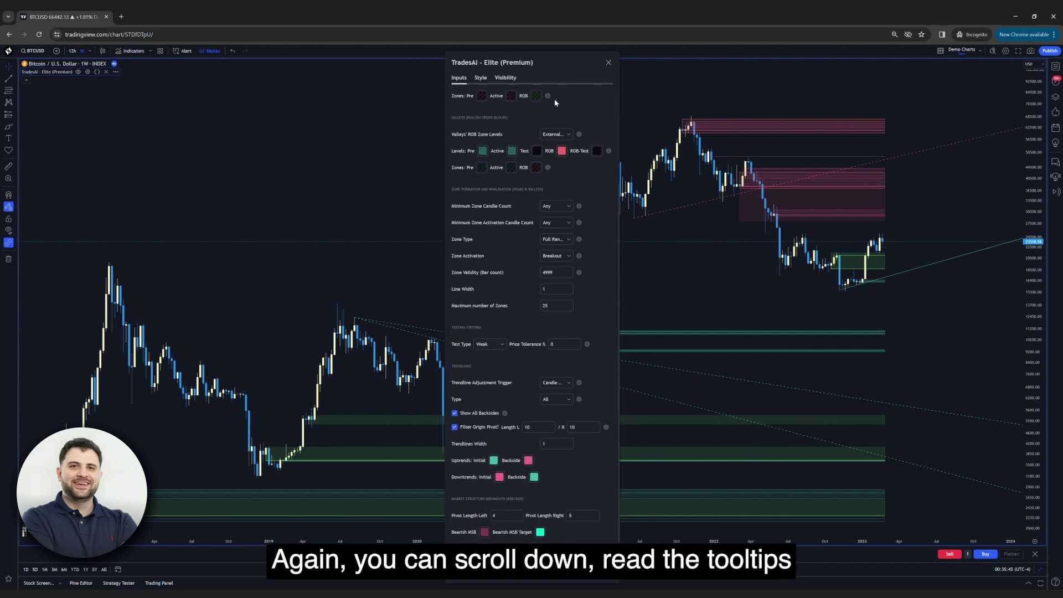
{"action": "scroll", "coordinate": [554, 103], "scroll_direction": "up", "scroll_amount": 3}
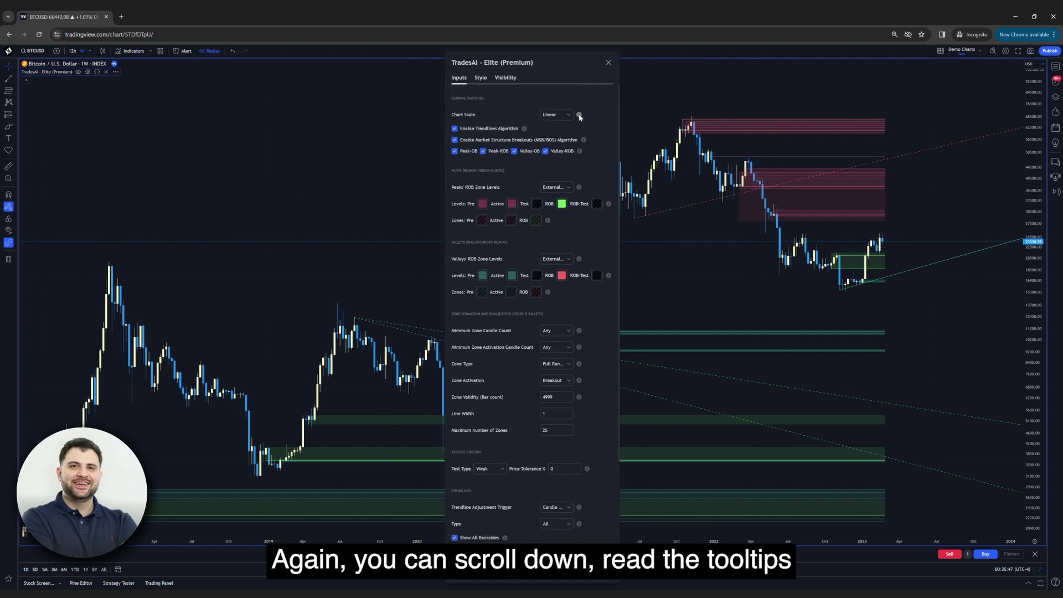
{"action": "mouse_move", "coordinate": [579, 115]}
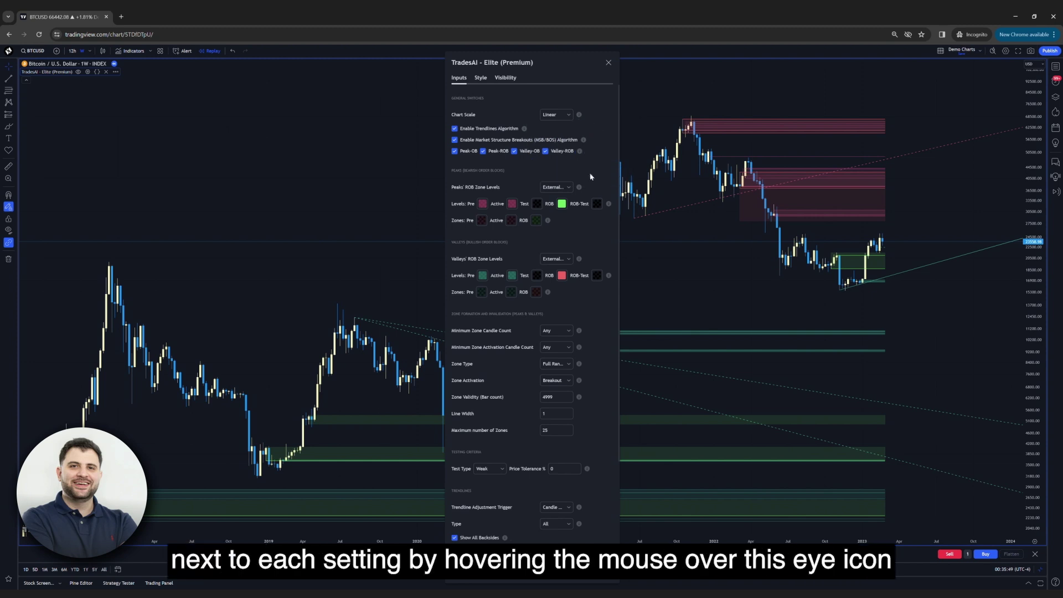
{"action": "mouse_move", "coordinate": [579, 187]}
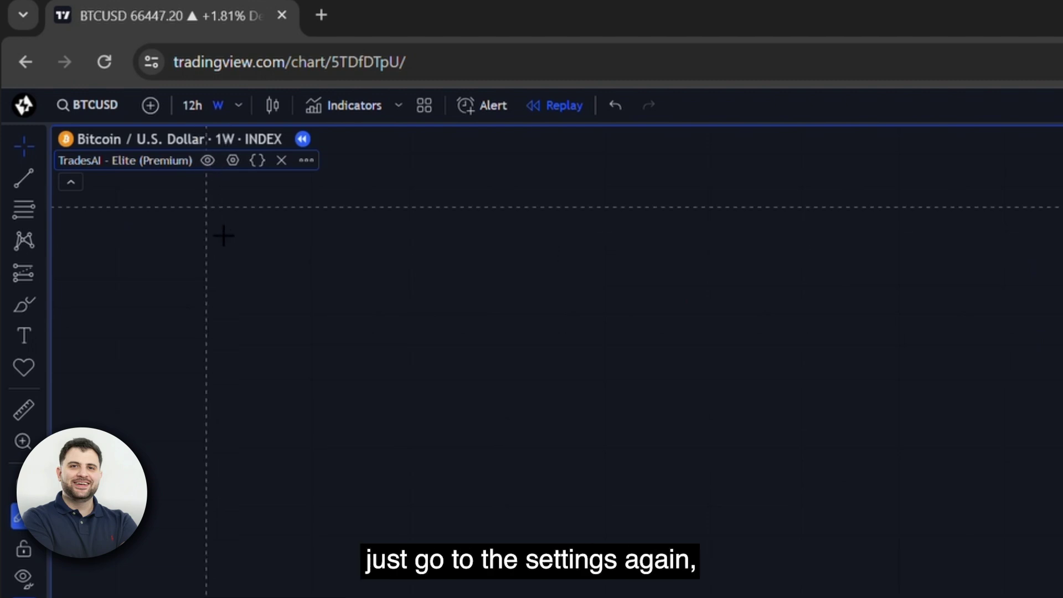
- Reopen the TradesAI - Elite (Premium) settings and switch the Trendlines Algorithm off and back on
{"action": "left_click", "coordinate": [232, 160]}
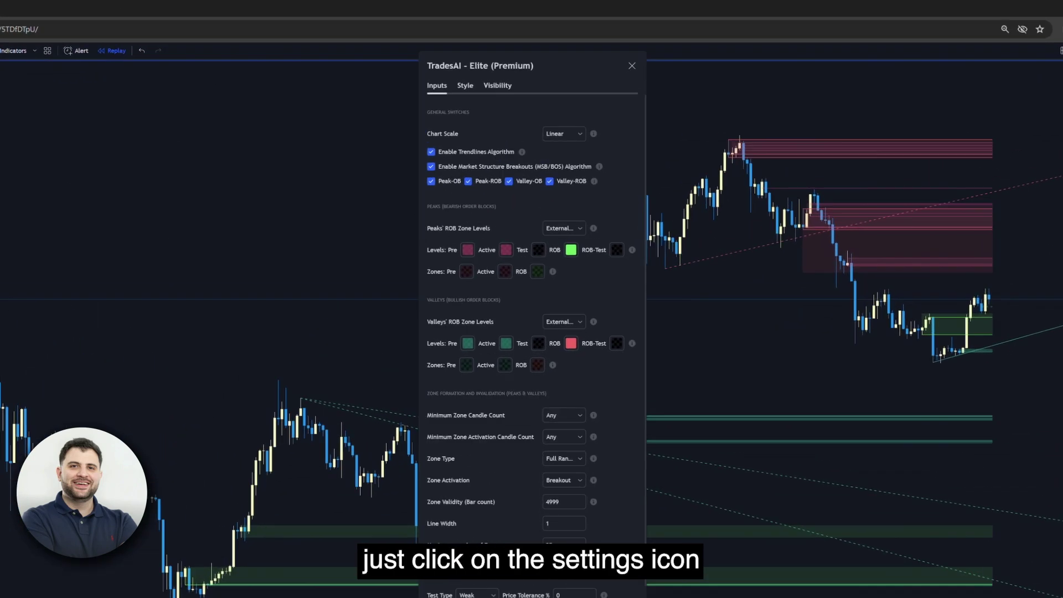
{"action": "left_click", "coordinate": [362, 256]}
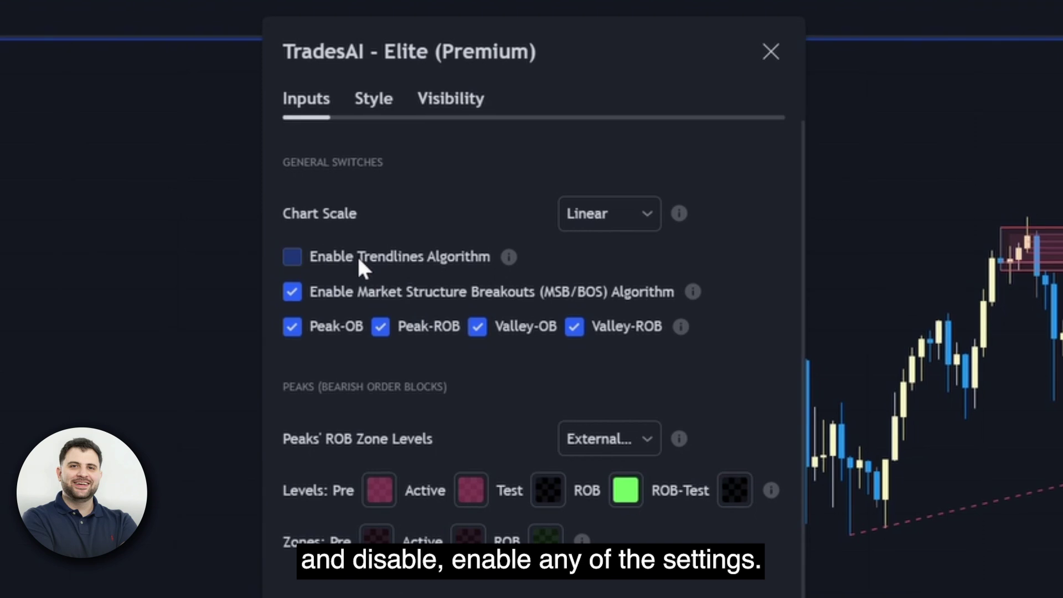
{"action": "left_click", "coordinate": [362, 256]}
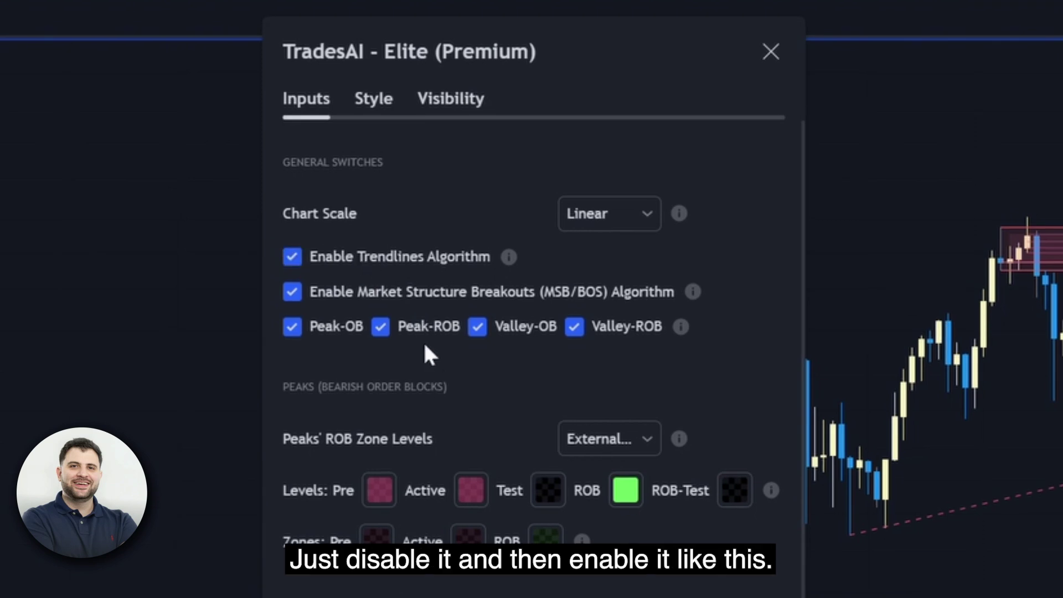
{"action": "left_click", "coordinate": [292, 256]}
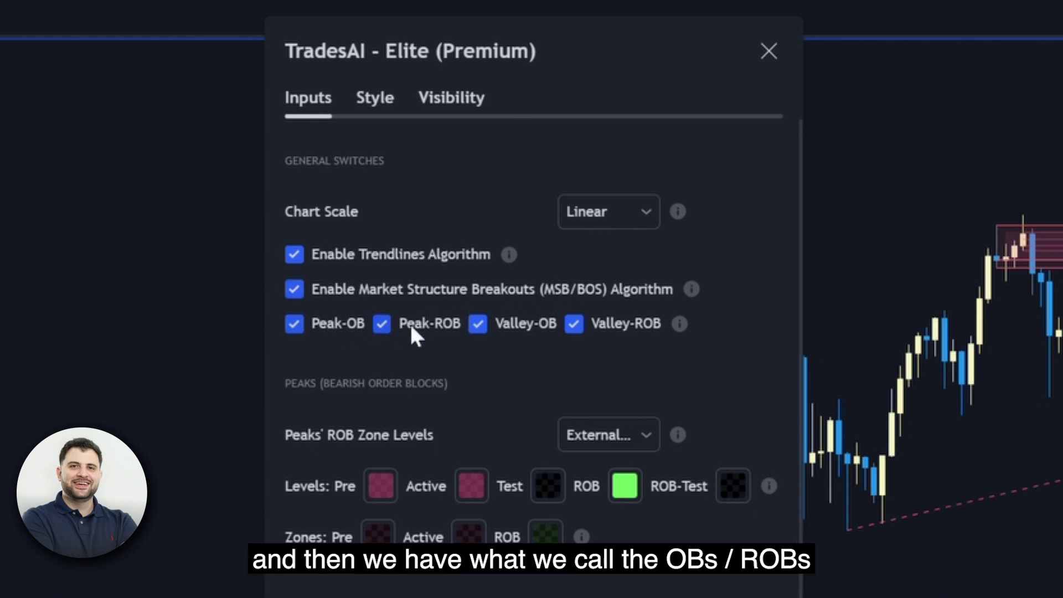
- Disable the Market Structure Breakouts algorithm plus Peak-OB, Peak-ROB, Valley-OB and Valley-ROB, keep only trendlines enabled, and apply the settings
{"action": "left_click", "coordinate": [299, 326]}
{"action": "left_click", "coordinate": [383, 324]}
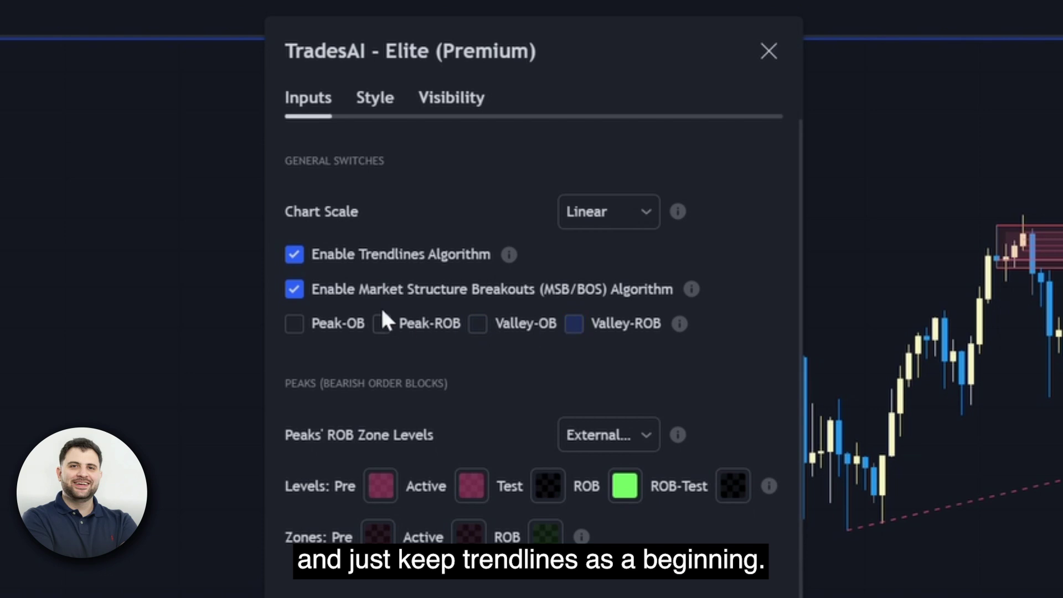
{"action": "left_click", "coordinate": [294, 289]}
{"action": "scroll", "coordinate": [574, 460], "scroll_direction": "down", "scroll_amount": 7}
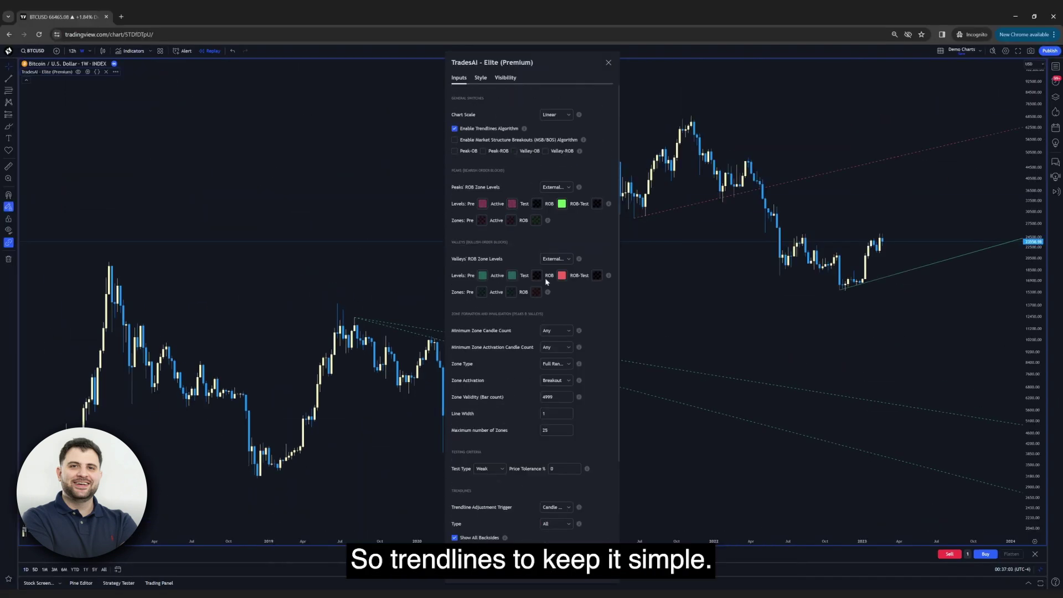
{"action": "left_click", "coordinate": [607, 580]}
{"action": "left_click_drag", "start_coordinate": [671, 289], "coordinate": [466, 343]}
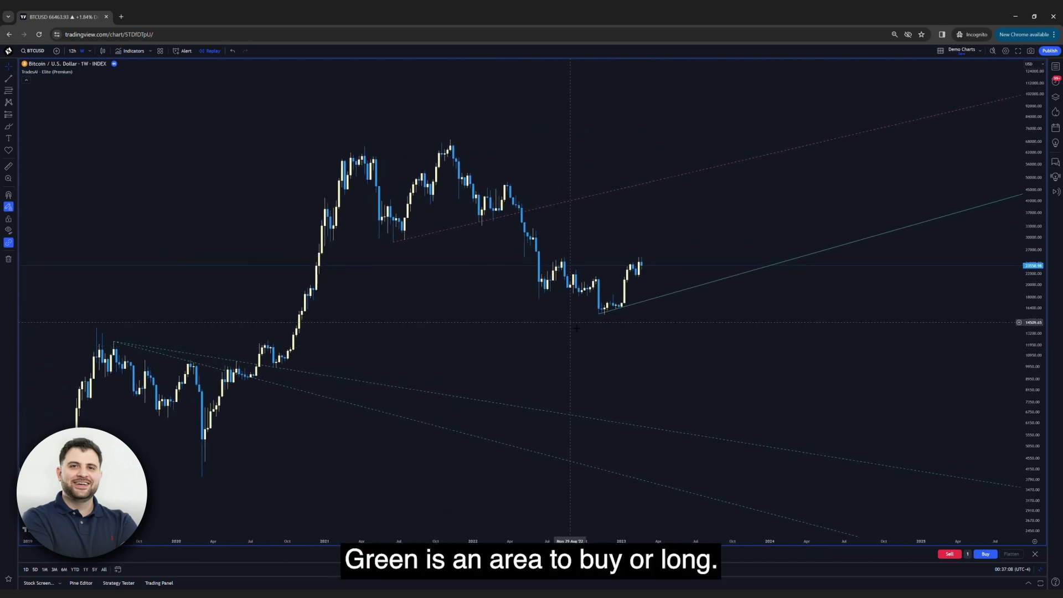
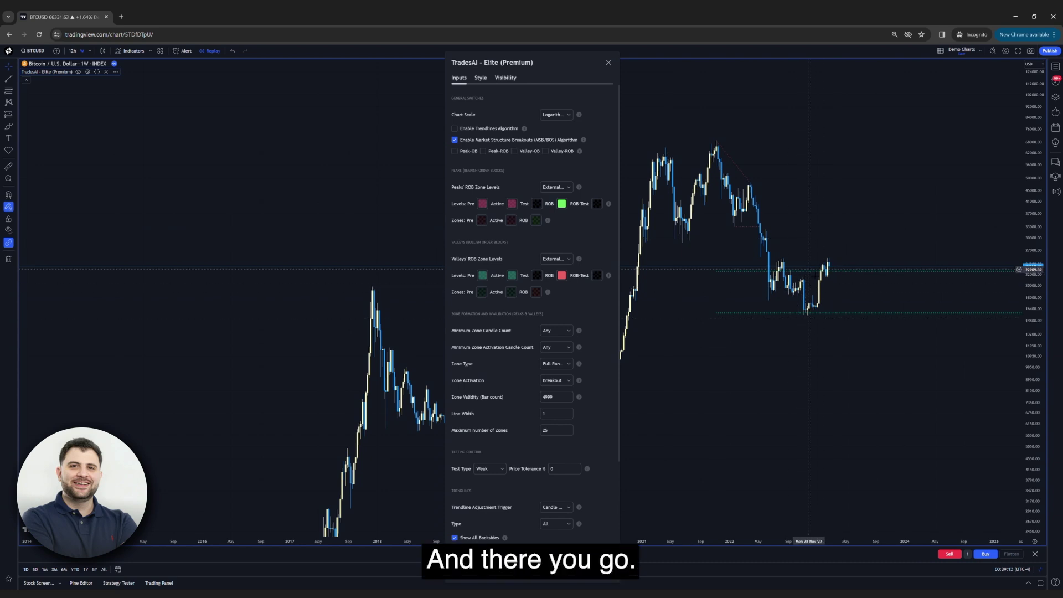
- Check the Linear and Logarithmic options of the indicator's Chart Scale, keep Logarithmic, and close the settings
{"action": "left_click_drag", "start_coordinate": [545, 71], "coordinate": [408, 73]}
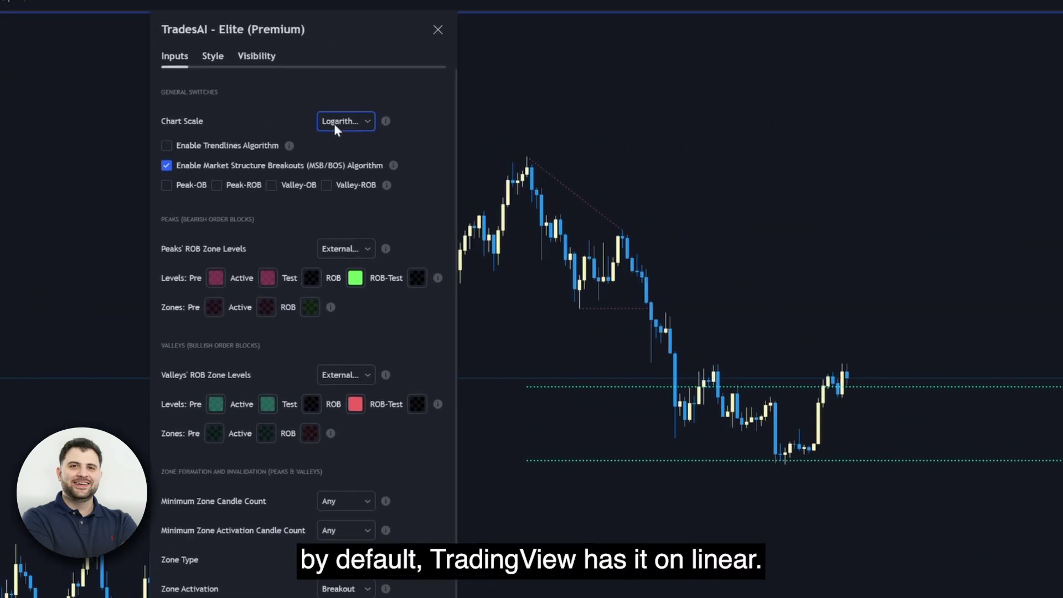
{"action": "left_click", "coordinate": [333, 124]}
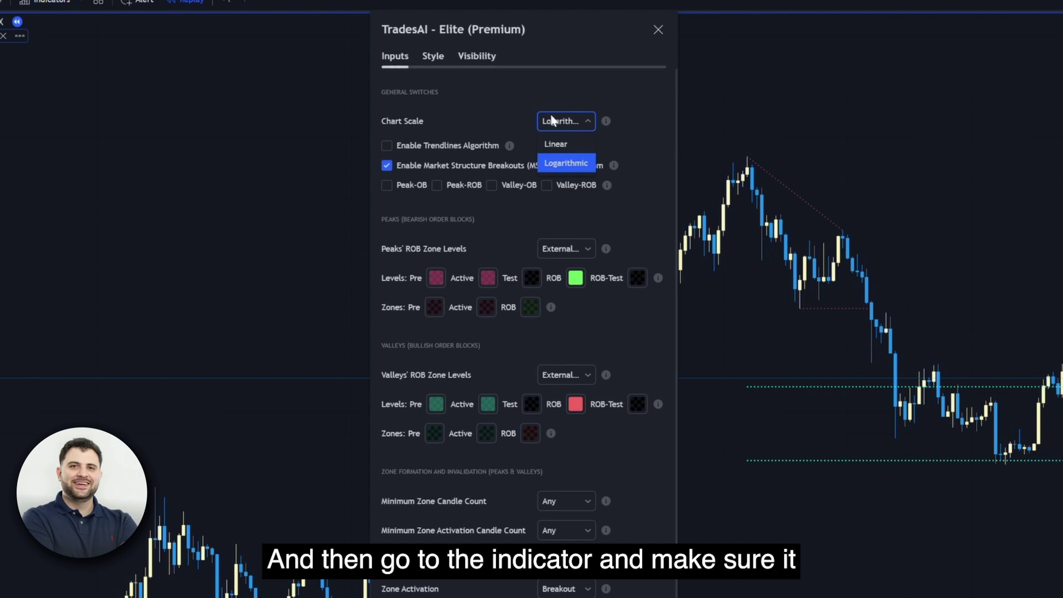
{"action": "left_click", "coordinate": [564, 145]}
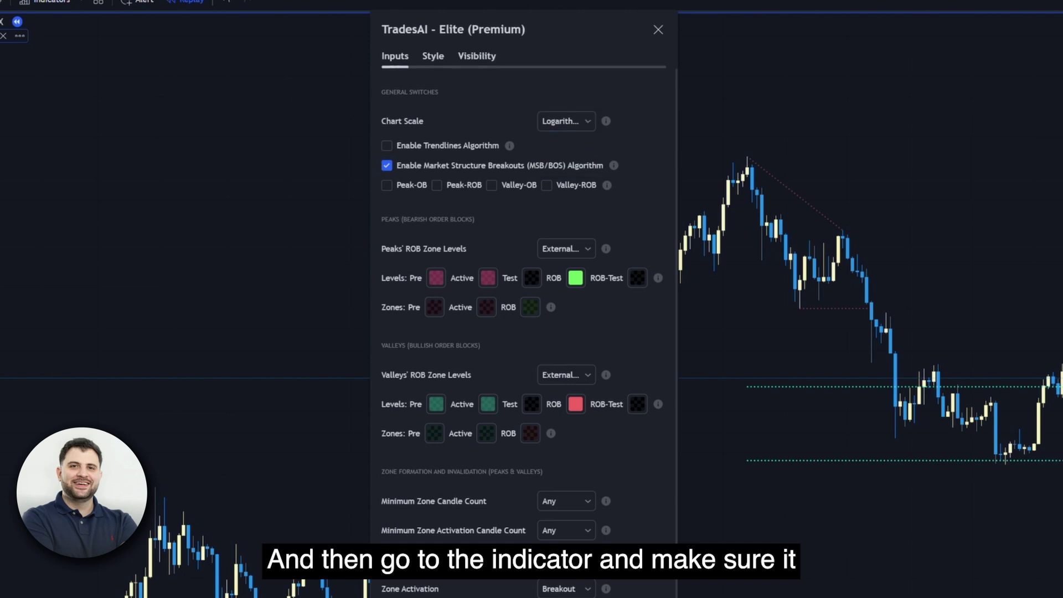
{"action": "left_click", "coordinate": [560, 120]}
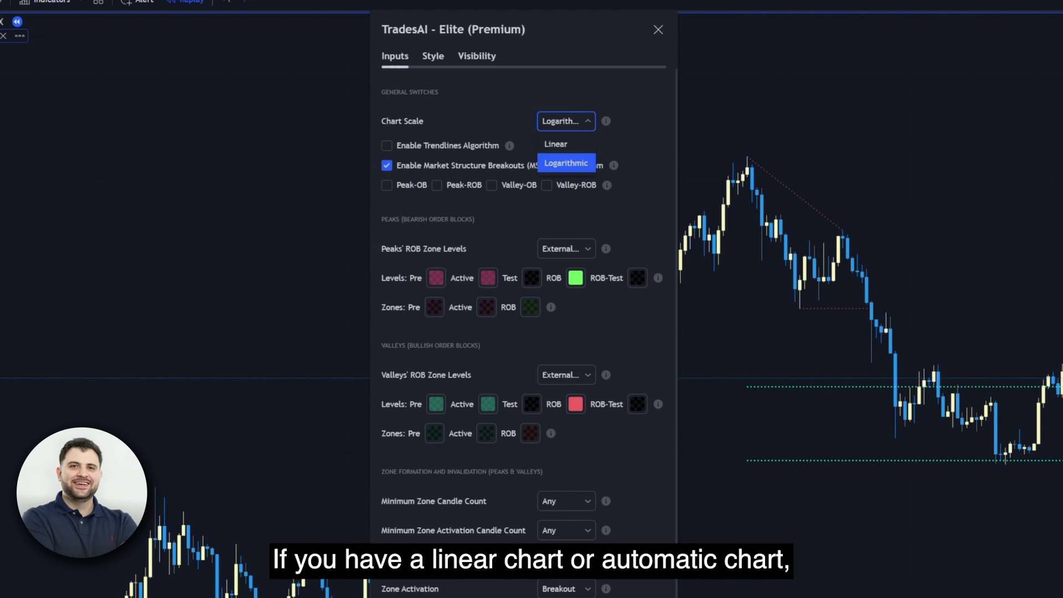
{"action": "left_click", "coordinate": [555, 124]}
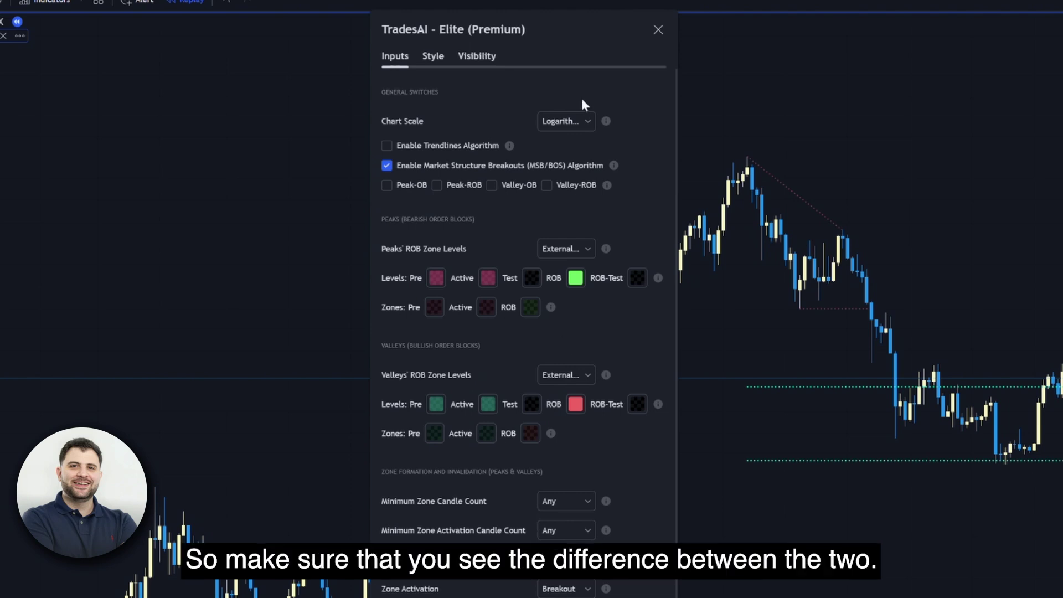
{"action": "left_click", "coordinate": [573, 123]}
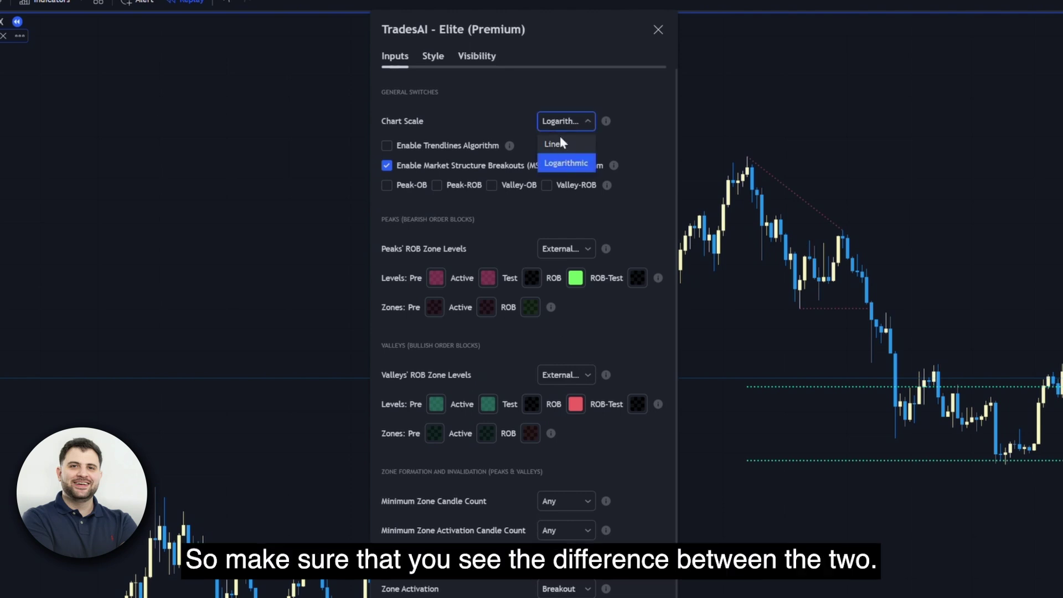
{"action": "left_click", "coordinate": [569, 94]}
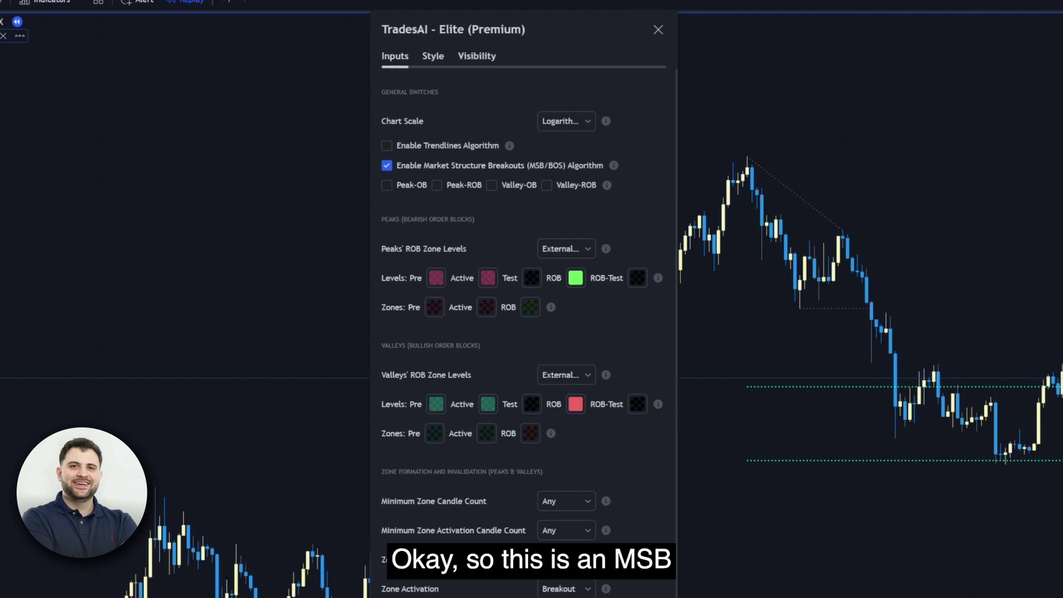
{"action": "key", "text": "Escape"}
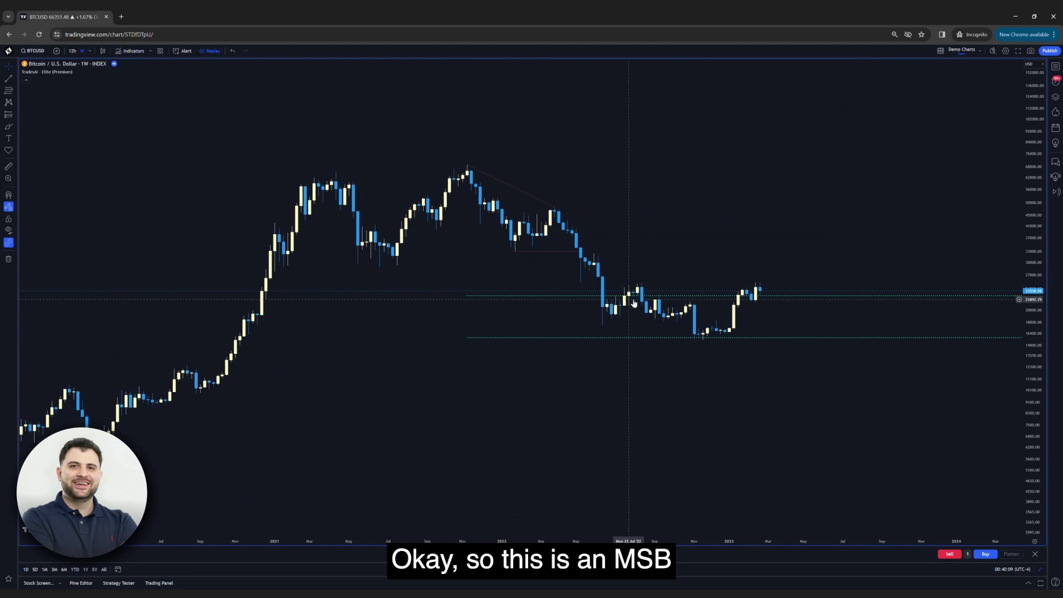
- Review the market structure breakout and its target levels on the replayed chart, and exit replay mode
{"action": "left_click_drag", "start_coordinate": [675, 254], "coordinate": [622, 249]}
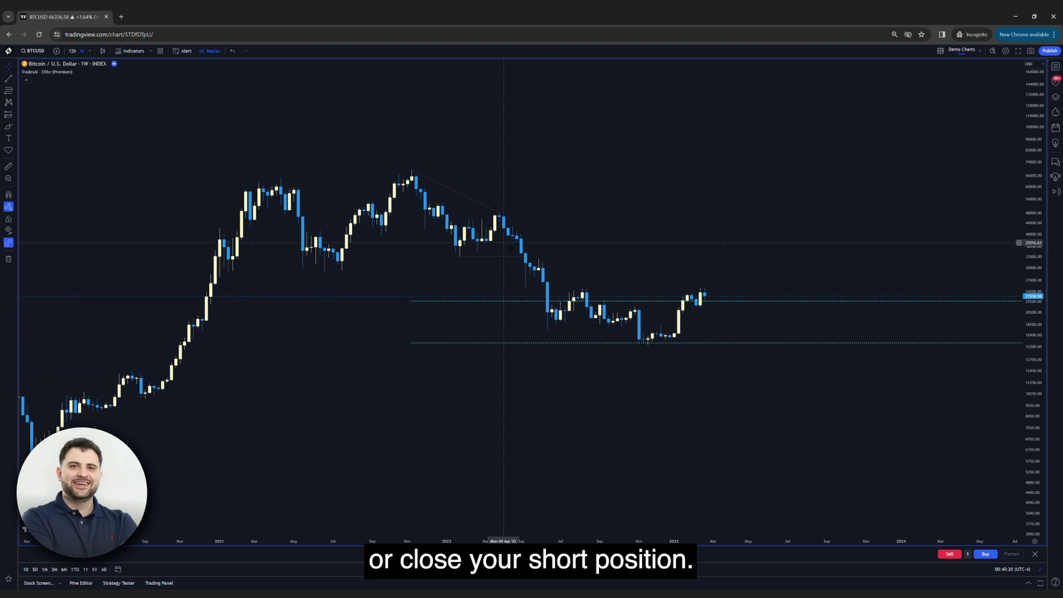
{"action": "scroll", "coordinate": [661, 382], "scroll_direction": "down", "scroll_amount": 3}
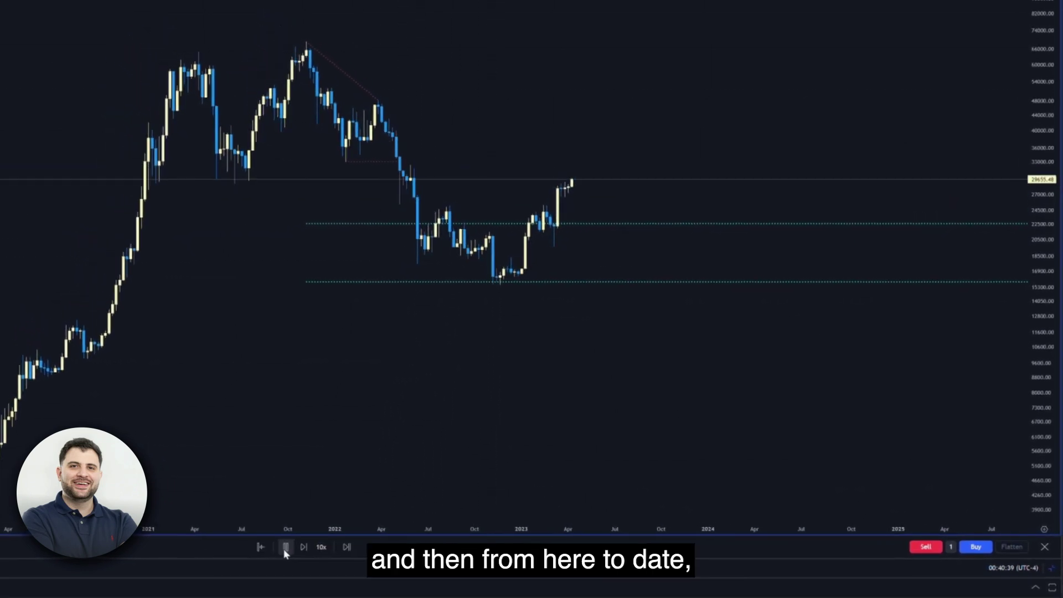
{"action": "left_click", "coordinate": [1045, 546]}
{"action": "left_click", "coordinate": [470, 264]}
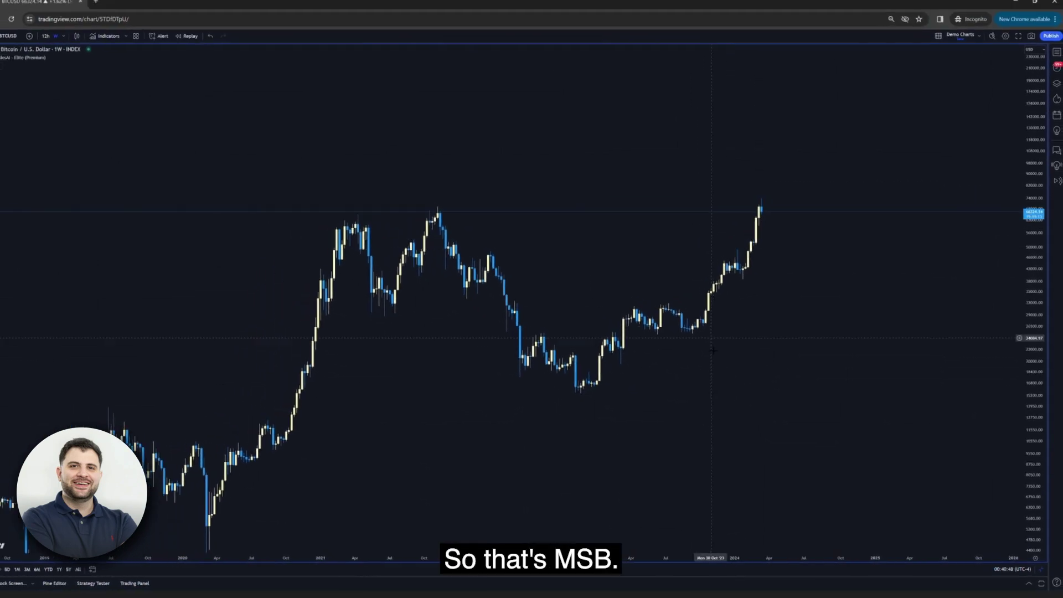
- In the TradesAI - Elite (Premium) settings, disable the Market Structure Breakouts algorithm, enable Peak-OB and Valley-OB, and close the settings
{"action": "scroll", "coordinate": [712, 349], "scroll_direction": "down", "scroll_amount": 3}
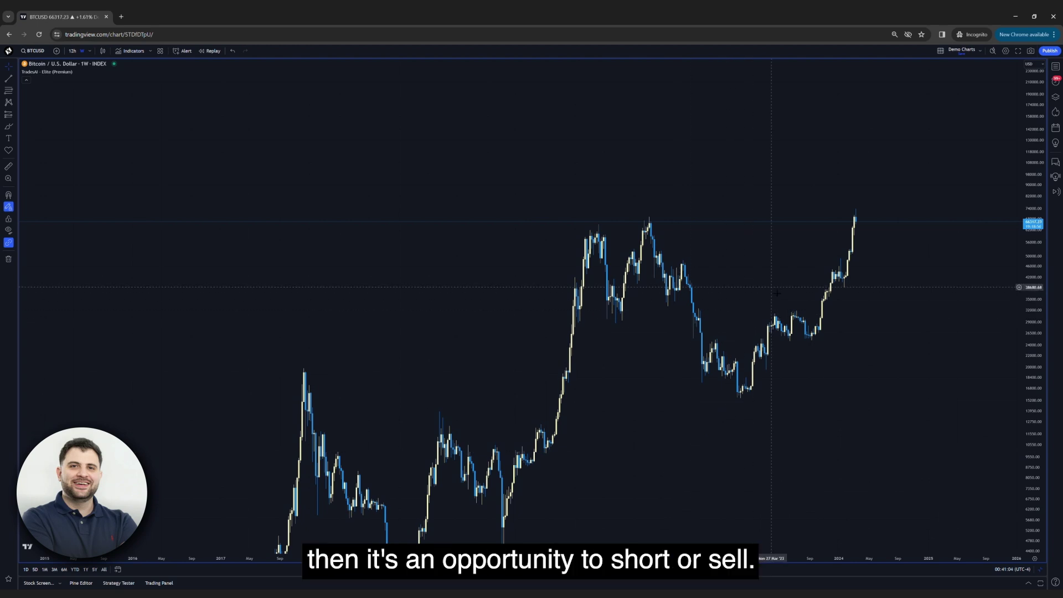
{"action": "scroll", "coordinate": [778, 294], "scroll_direction": "up", "scroll_amount": 2}
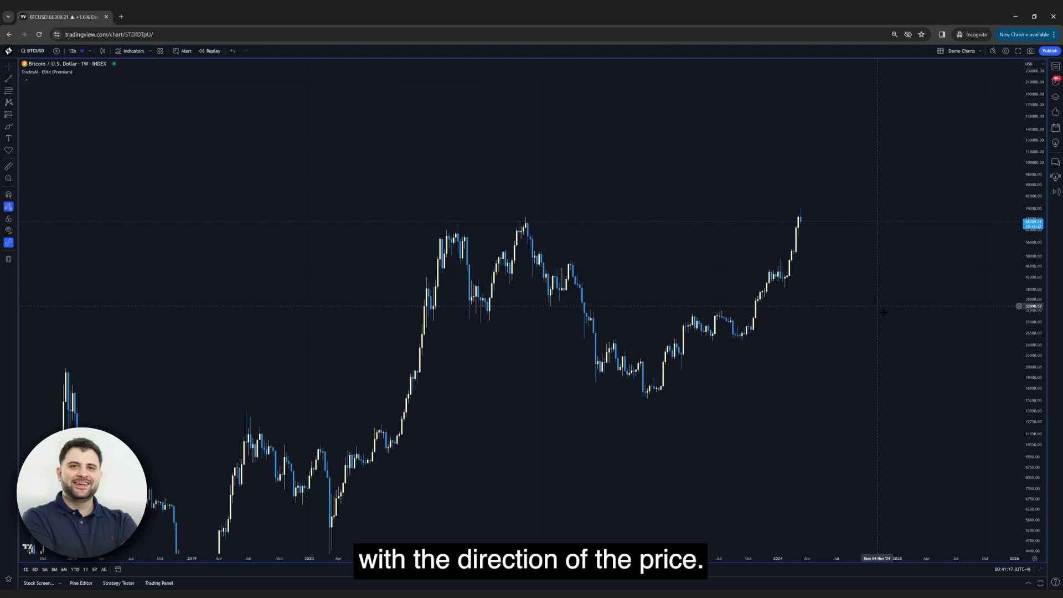
{"action": "mouse_move", "coordinate": [88, 75]}
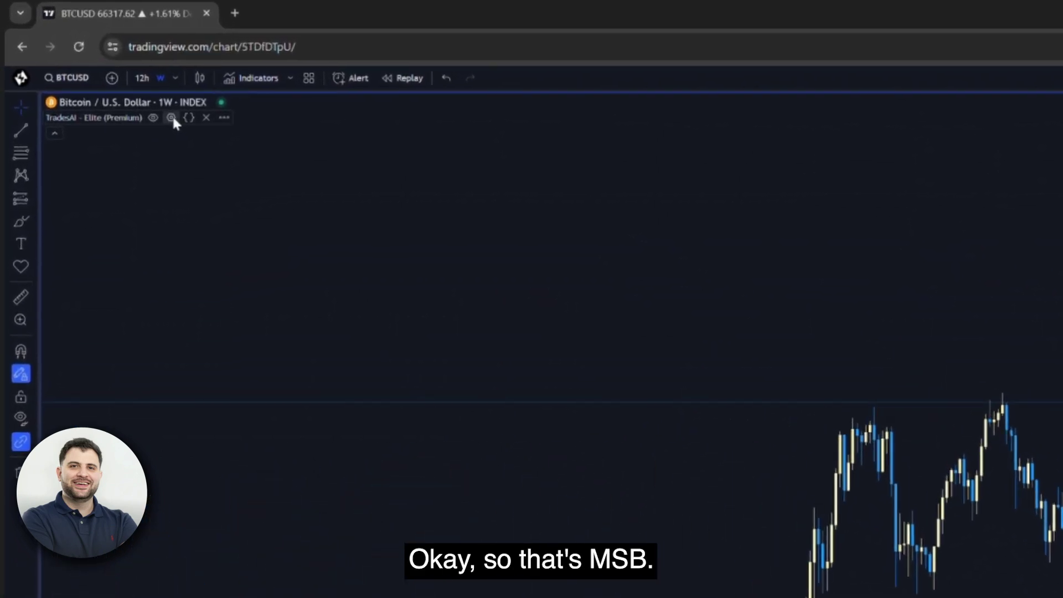
{"action": "left_click", "coordinate": [171, 117]}
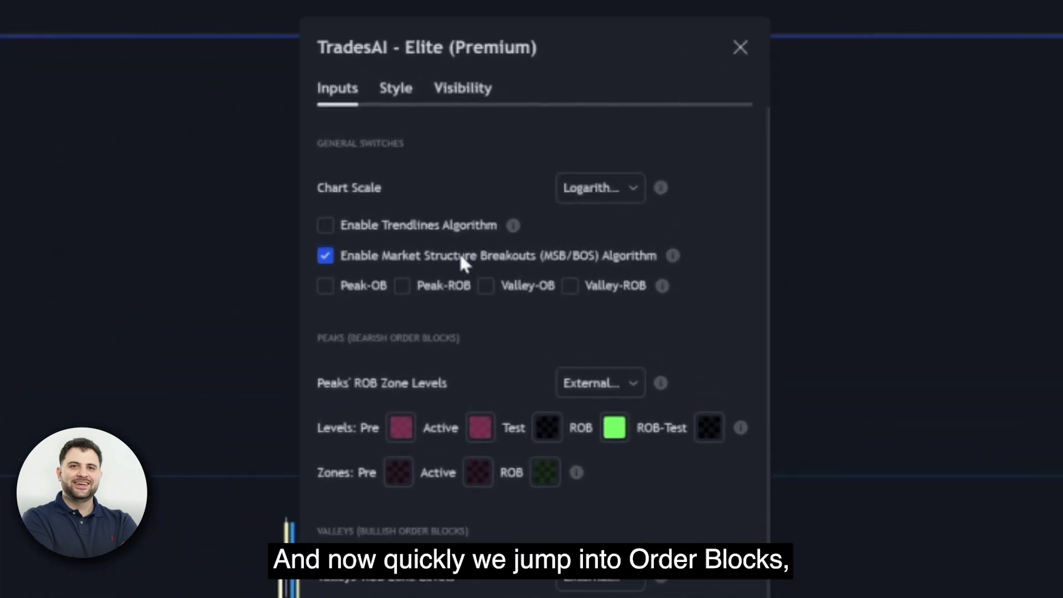
{"action": "left_click", "coordinate": [461, 257]}
{"action": "left_click", "coordinate": [369, 289]}
{"action": "left_click", "coordinate": [513, 287]}
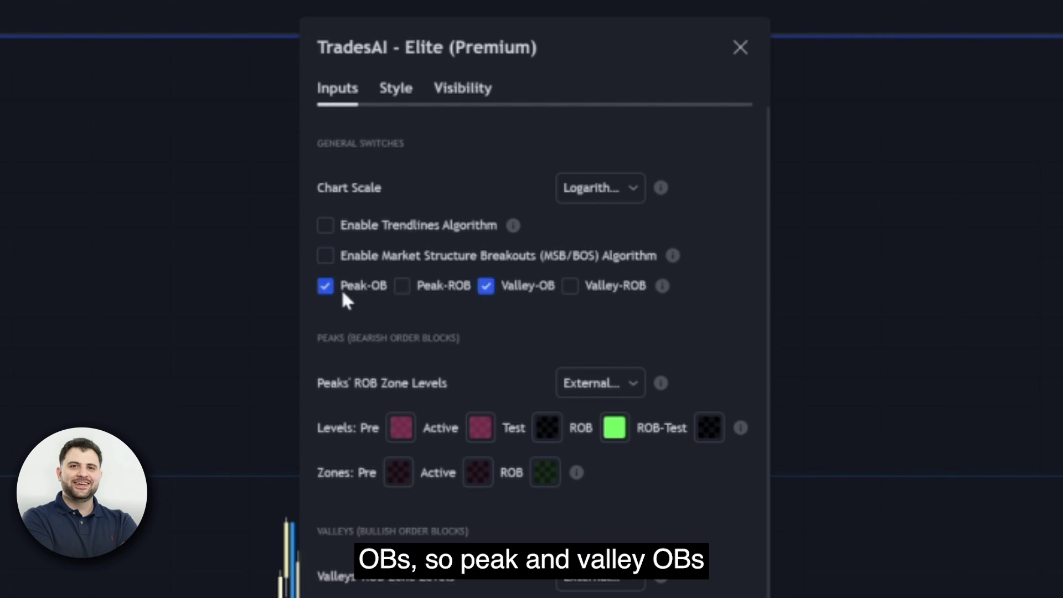
{"action": "key", "text": "Escape"}
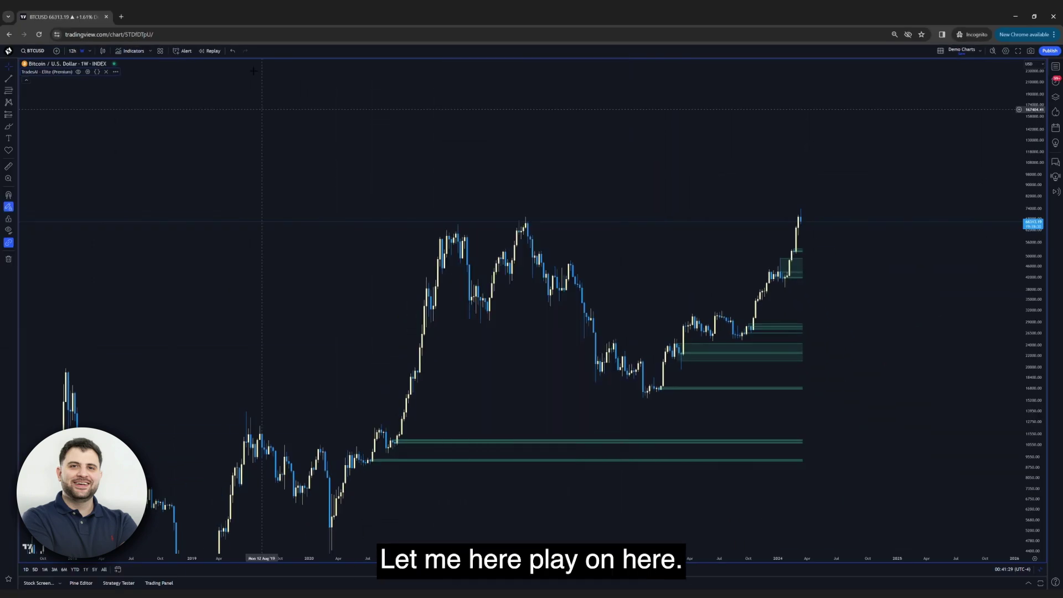
- Start a bar replay of the weekly BTCUSD chart from January 2023 and inspect the red and green order block zones
{"action": "left_click", "coordinate": [213, 51]}
{"action": "left_click", "coordinate": [664, 360]}
{"action": "scroll", "coordinate": [895, 363], "scroll_direction": "up", "scroll_amount": 5}
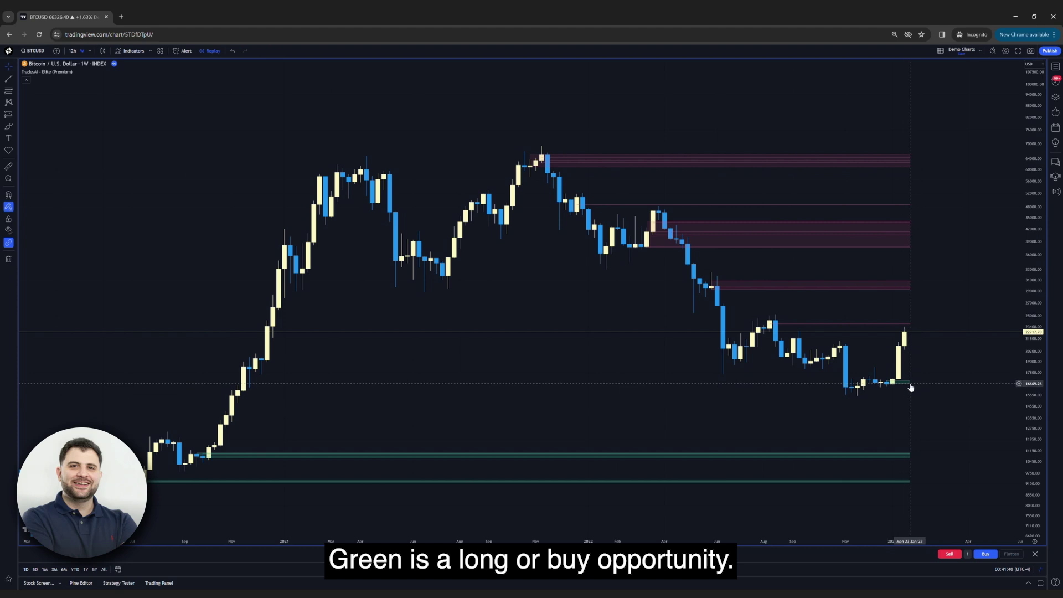
{"action": "scroll", "coordinate": [940, 360], "scroll_direction": "down", "scroll_amount": 3}
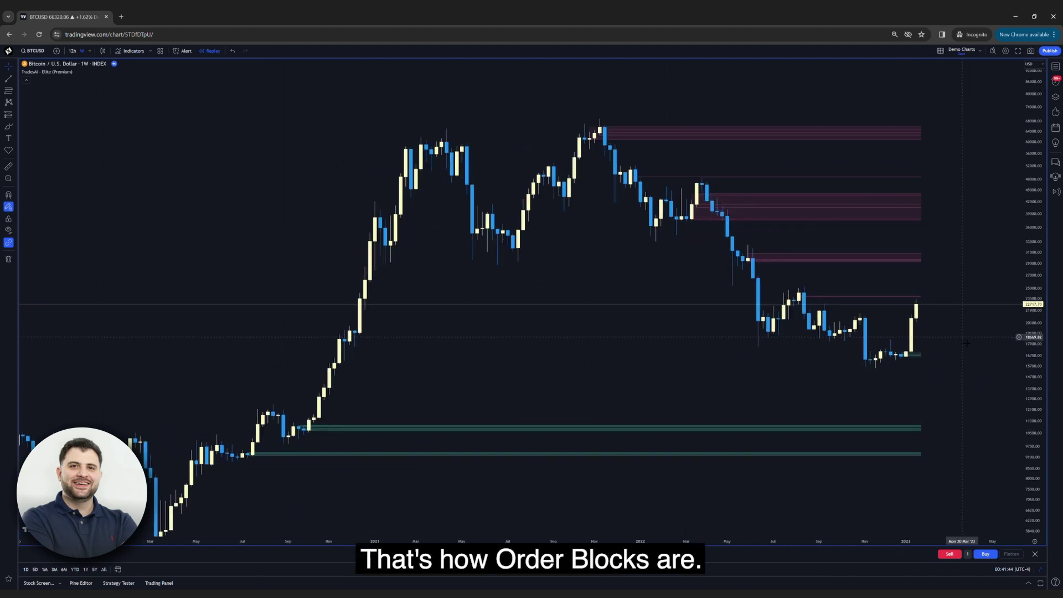
- Switch the indicator from Peak-OB and Valley-OB to Peak-ROB and Valley-ROB in its settings and apply the change
{"action": "left_click", "coordinate": [87, 72]}
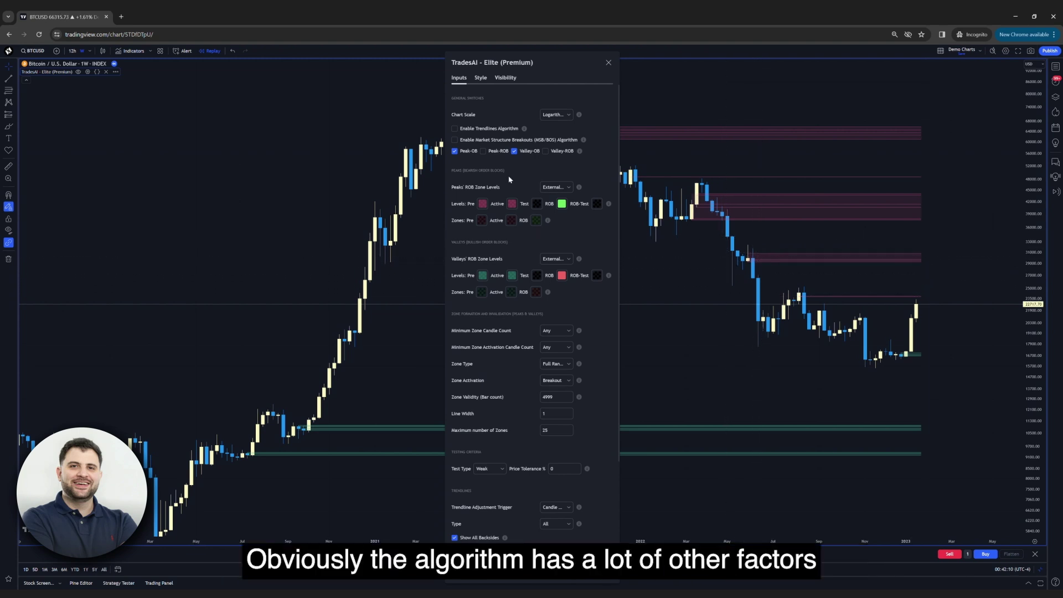
{"action": "left_click", "coordinate": [454, 150]}
{"action": "left_click", "coordinate": [483, 151]}
{"action": "left_click", "coordinate": [514, 150]}
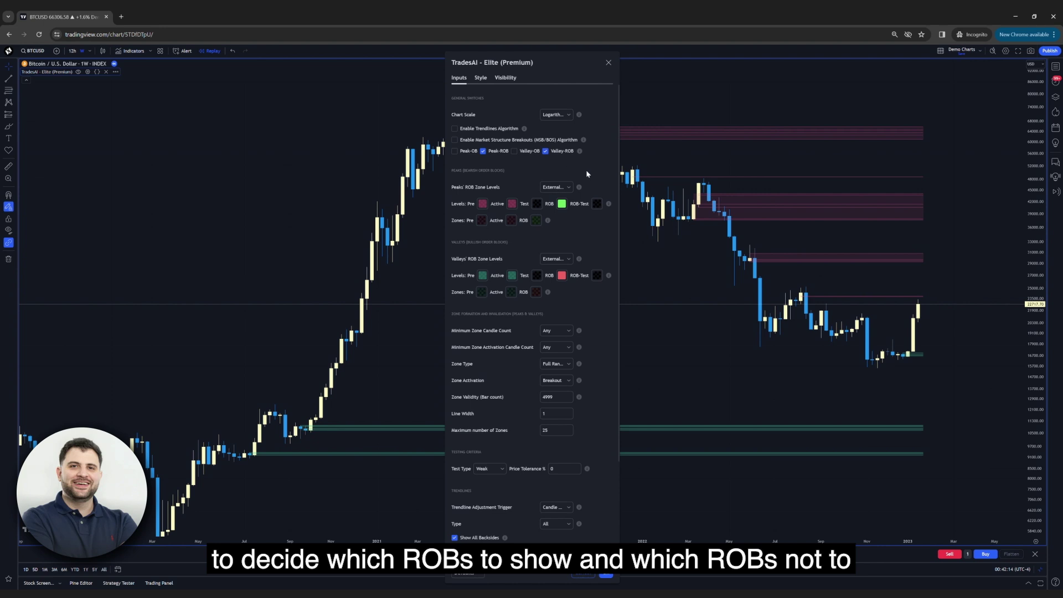
{"action": "left_click", "coordinate": [607, 574]}
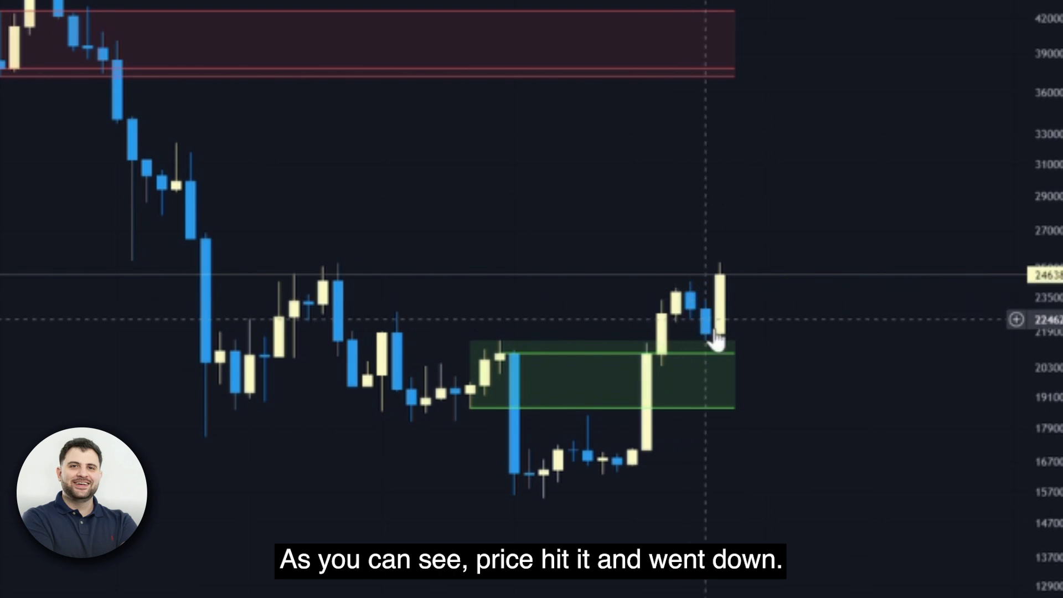
- Examine how price reacts at the green and red ROB zones on the replayed chart, both close up and across the wider history
{"action": "scroll", "coordinate": [540, 375], "scroll_direction": "up", "scroll_amount": 2}
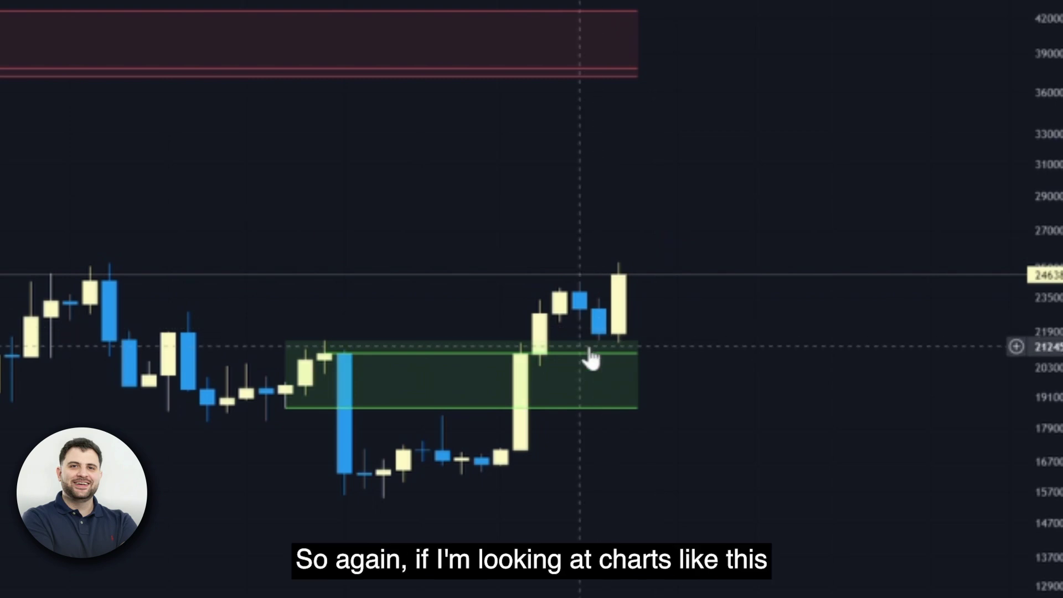
{"action": "scroll", "coordinate": [484, 320], "scroll_direction": "up", "scroll_amount": 2}
{"action": "left_click_drag", "start_coordinate": [382, 367], "coordinate": [192, 419]}
{"action": "scroll", "coordinate": [192, 419], "scroll_direction": "down", "scroll_amount": 3}
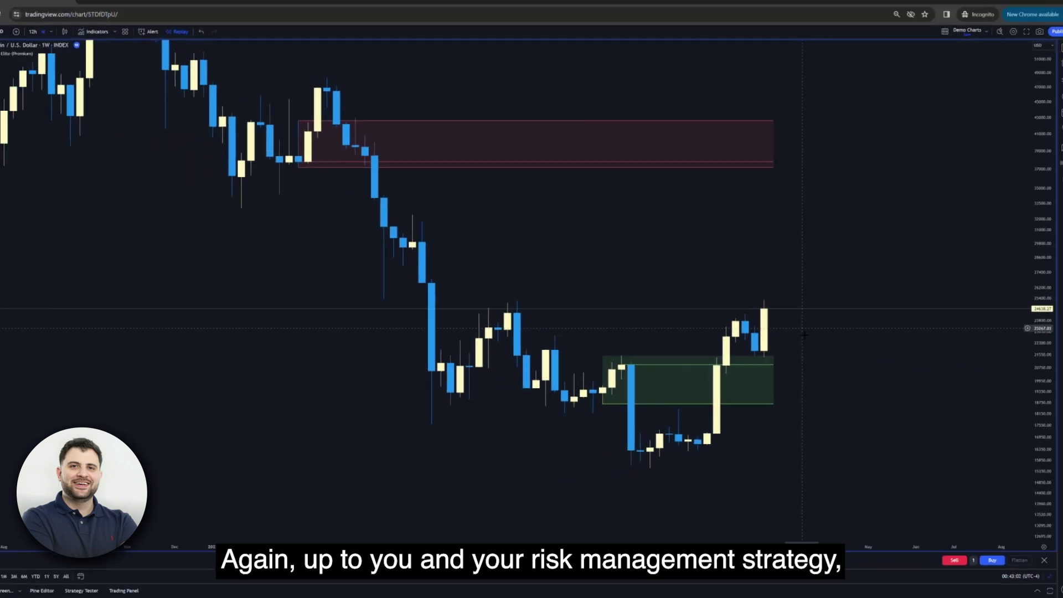
{"action": "scroll", "coordinate": [834, 346], "scroll_direction": "down", "scroll_amount": 5}
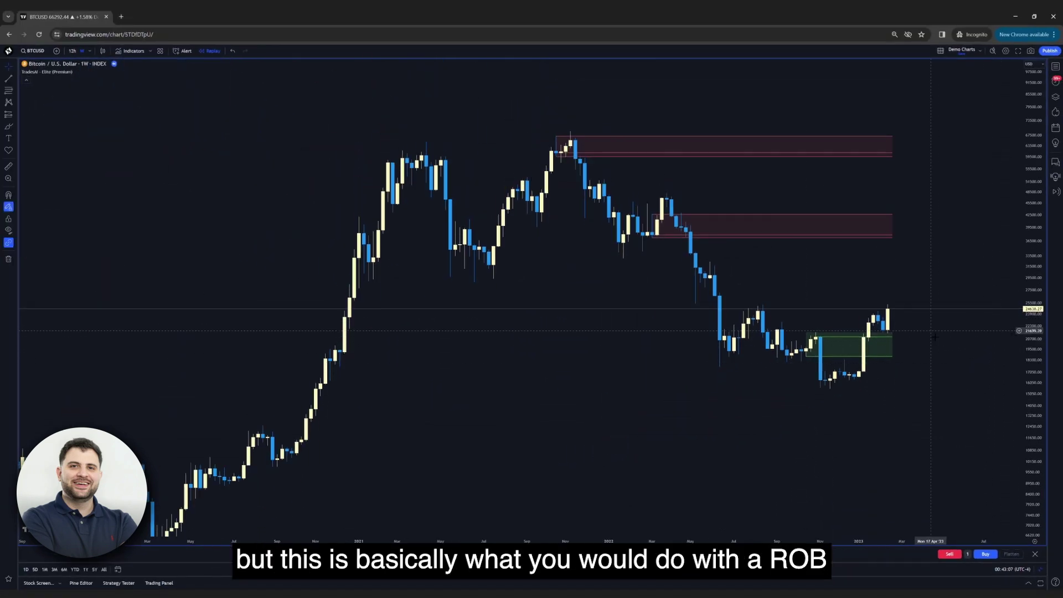
{"action": "scroll", "coordinate": [934, 344], "scroll_direction": "up", "scroll_amount": 2}
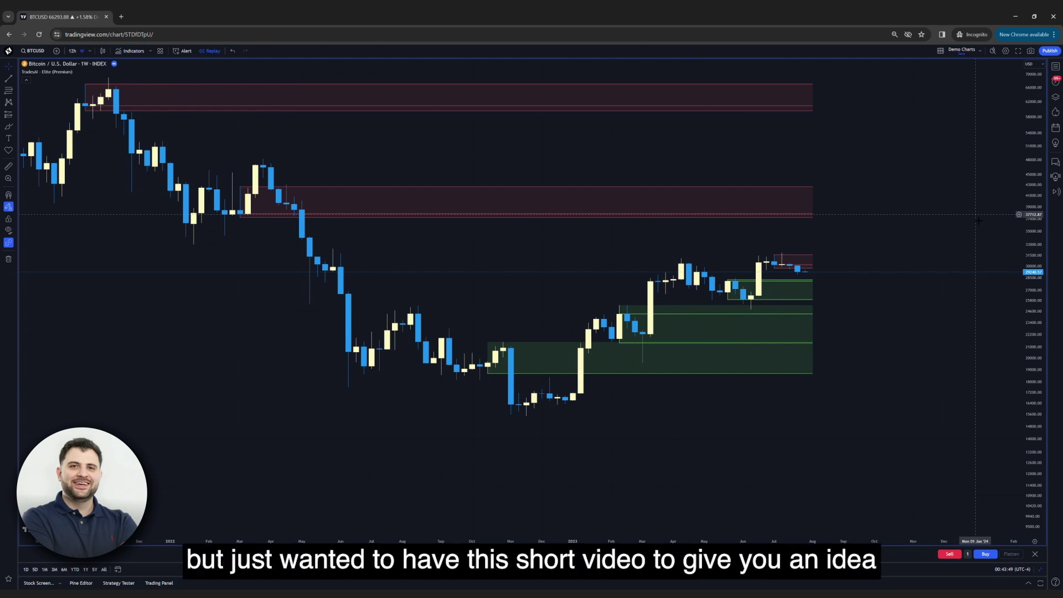
{"action": "scroll", "coordinate": [998, 177], "scroll_direction": "down", "scroll_amount": 4}
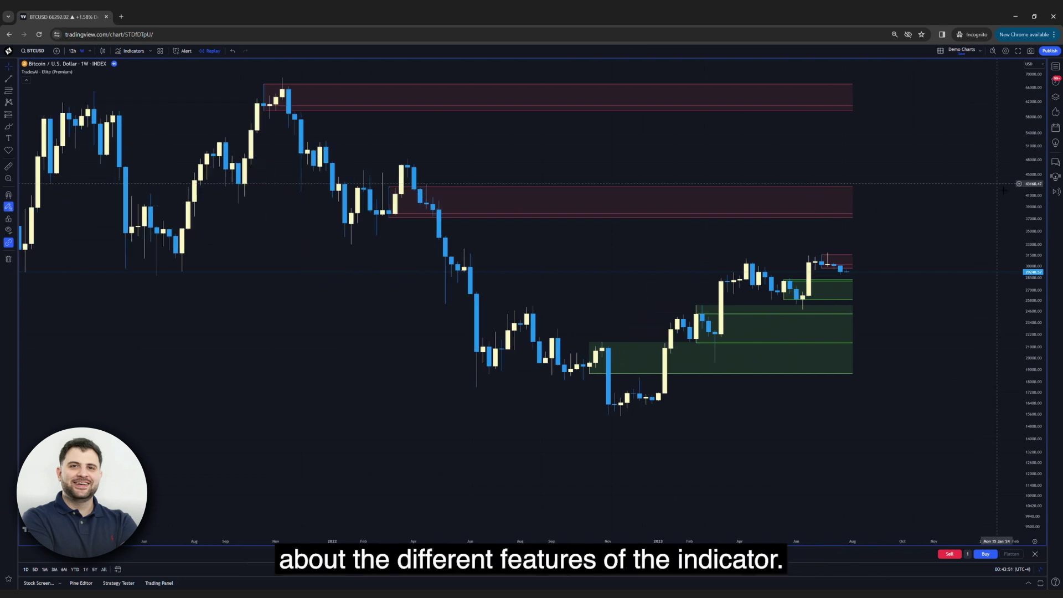